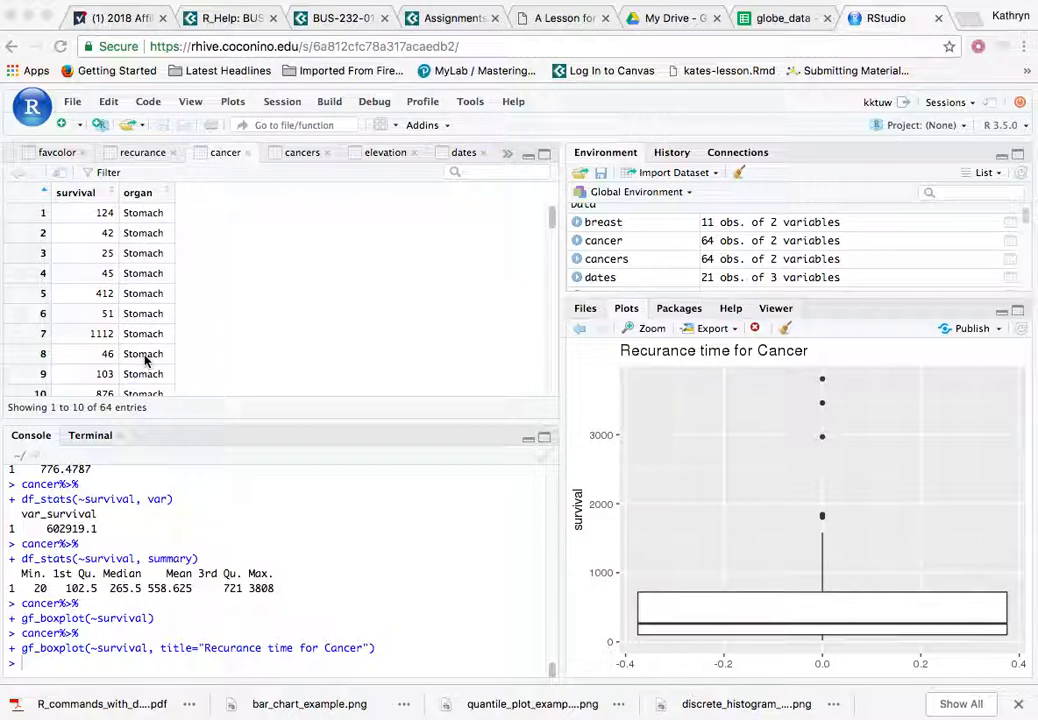
# - Look through the survival and organ rows of the cancer data table, from the Stomach entries to the Bronchus entries
pyautogui.scroll(-1, 145, 360)
pyautogui.scroll(-1, 145, 360)
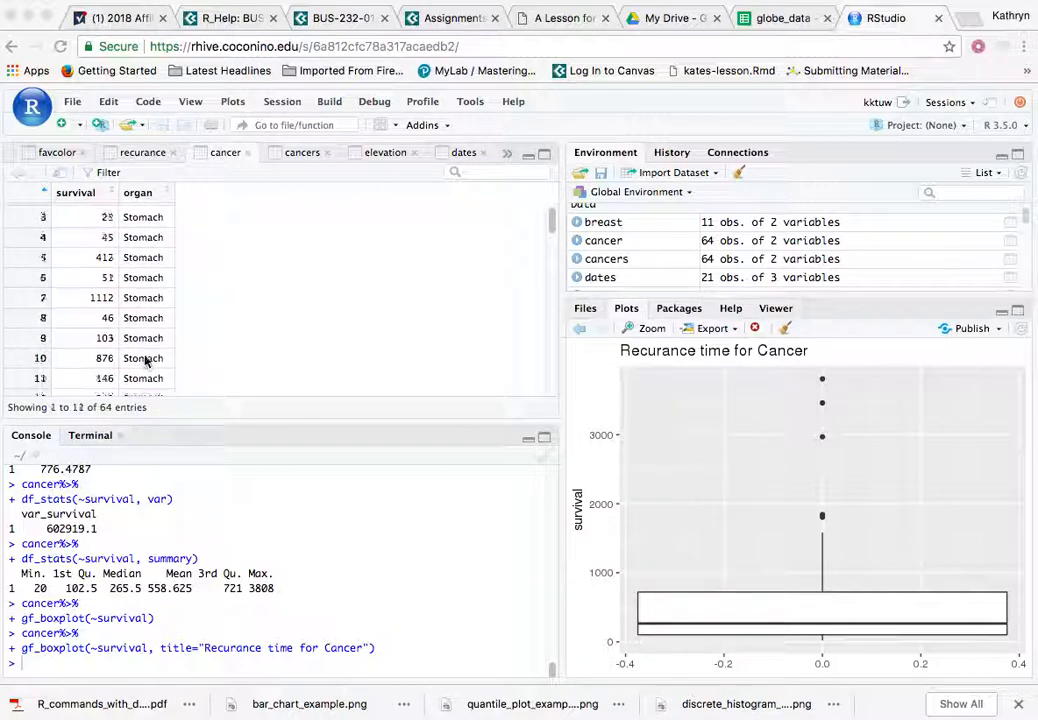
pyautogui.scroll(-4, 145, 360)
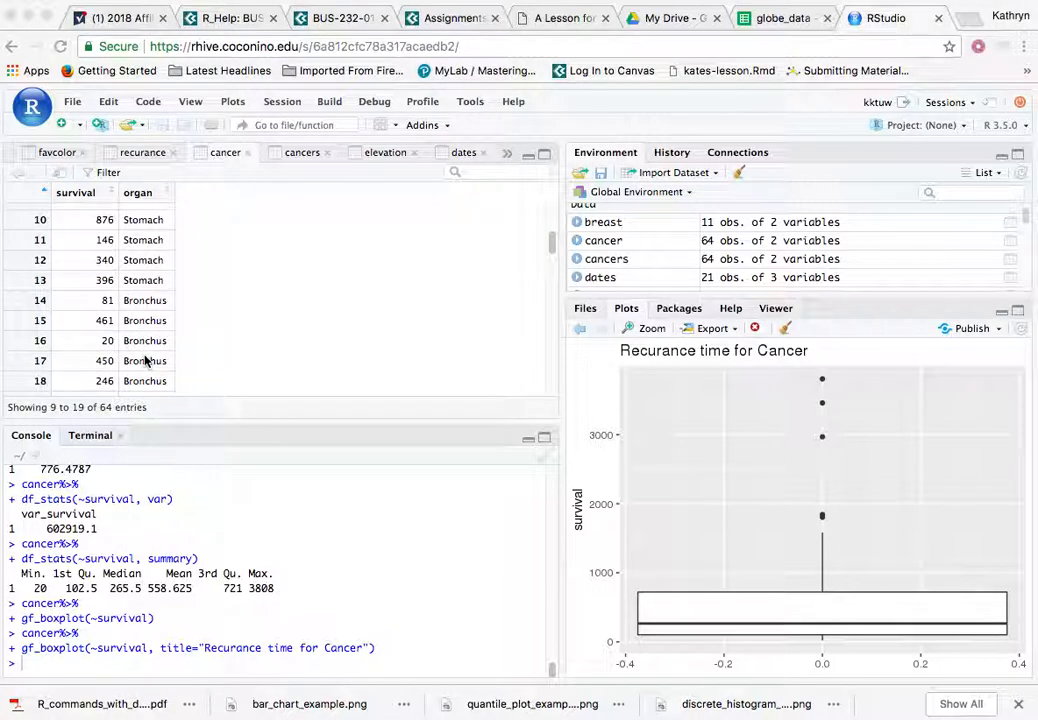
pyautogui.scroll(-7, 155, 360)
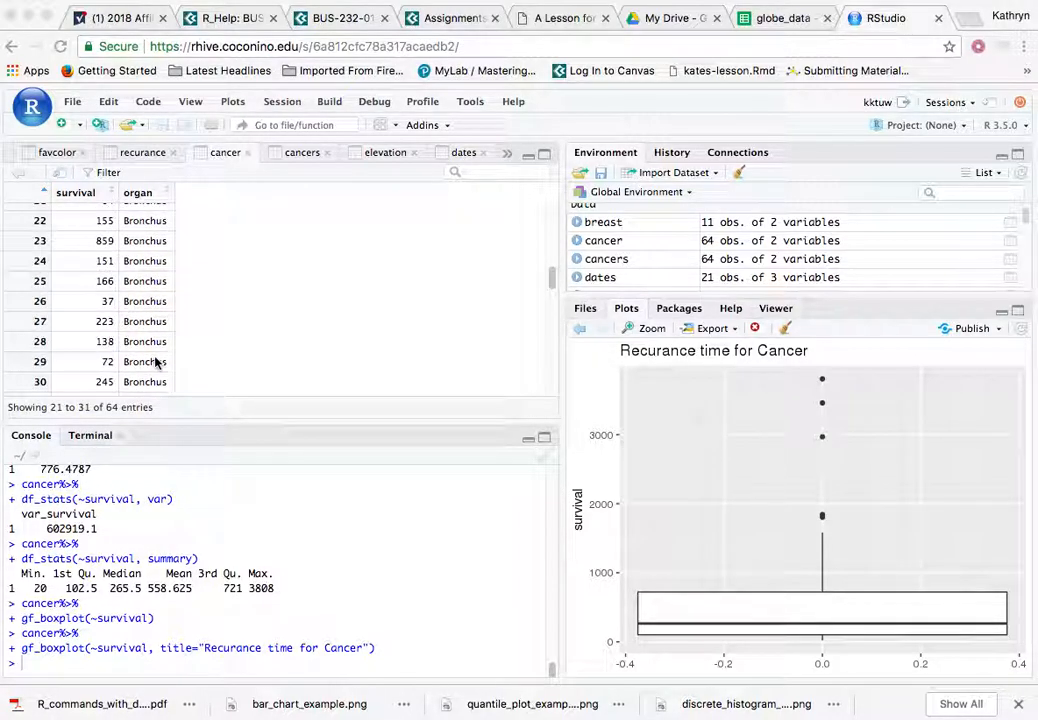
pyautogui.scroll(12, 155, 363)
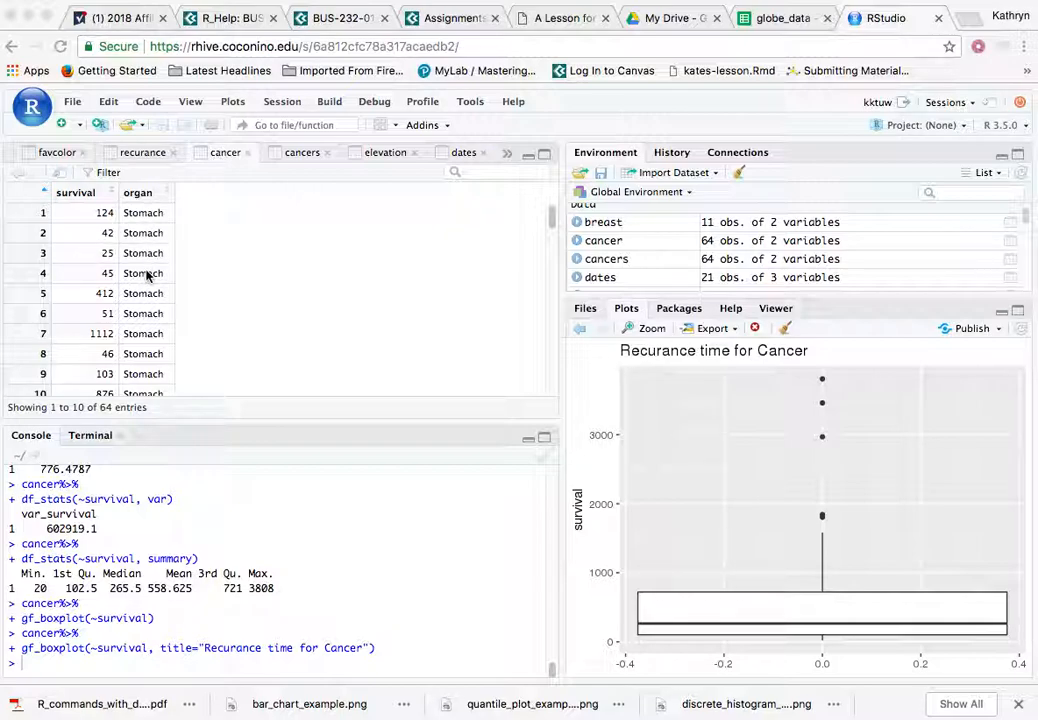
# - Review the console history and highlight the read.csv command that loaded cancer.csv into the cancer data frame
pyautogui.click(76, 664)
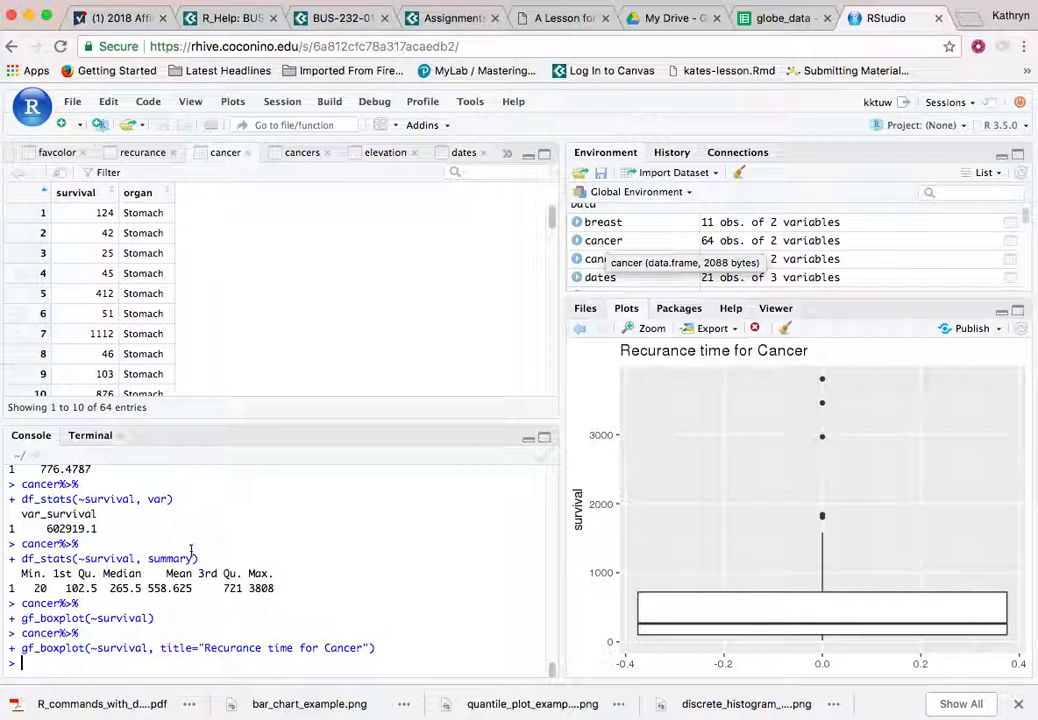
pyautogui.scroll(10, 49, 660)
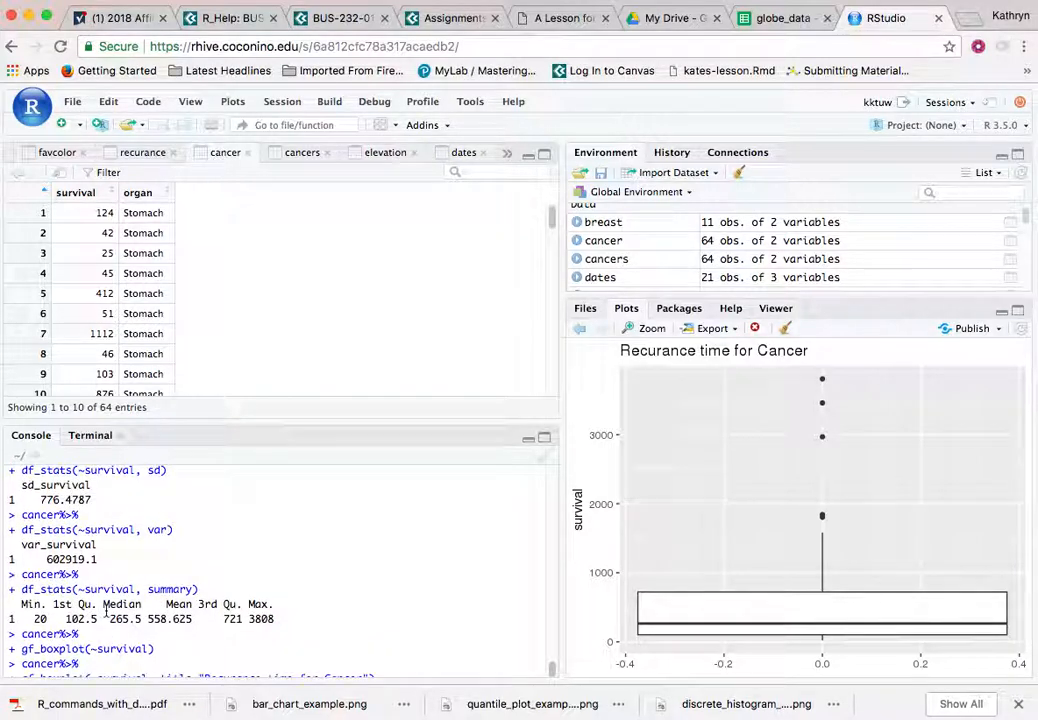
pyautogui.scroll(2, 106, 610)
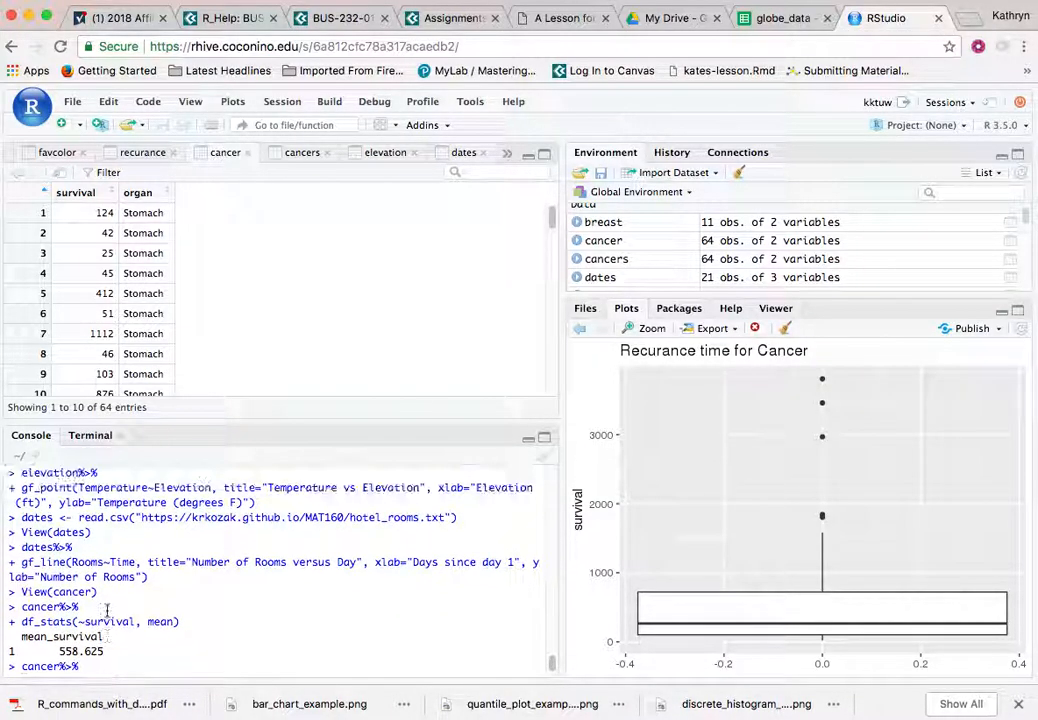
pyautogui.scroll(-3, 77, 519)
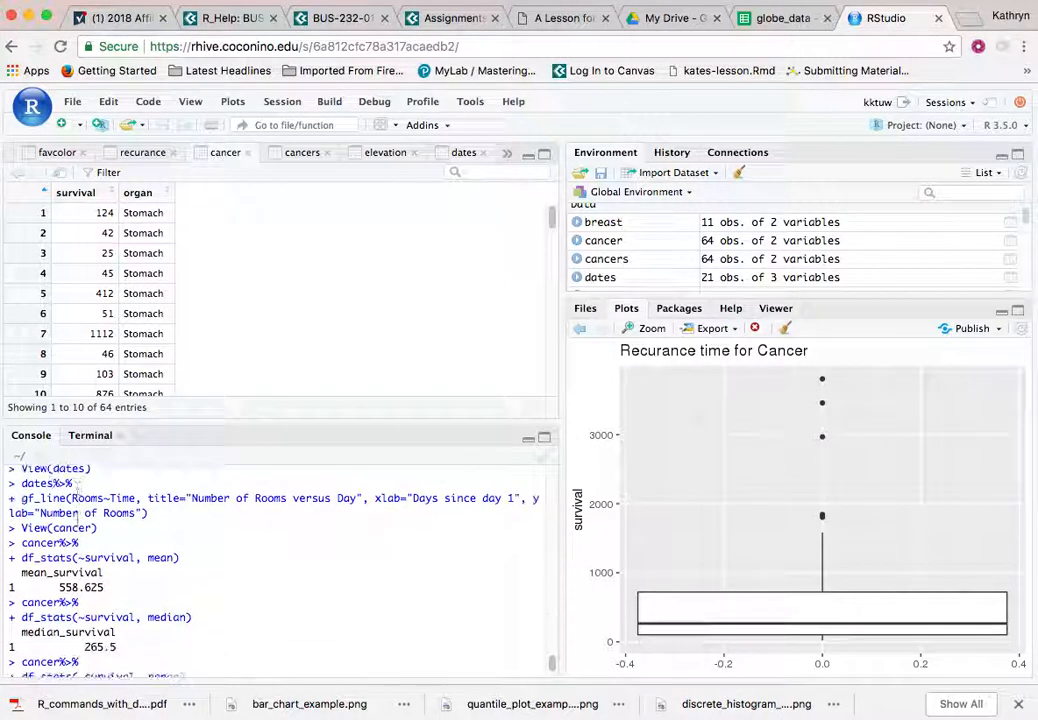
pyautogui.scroll(4, 77, 519)
pyautogui.scroll(-8, 77, 517)
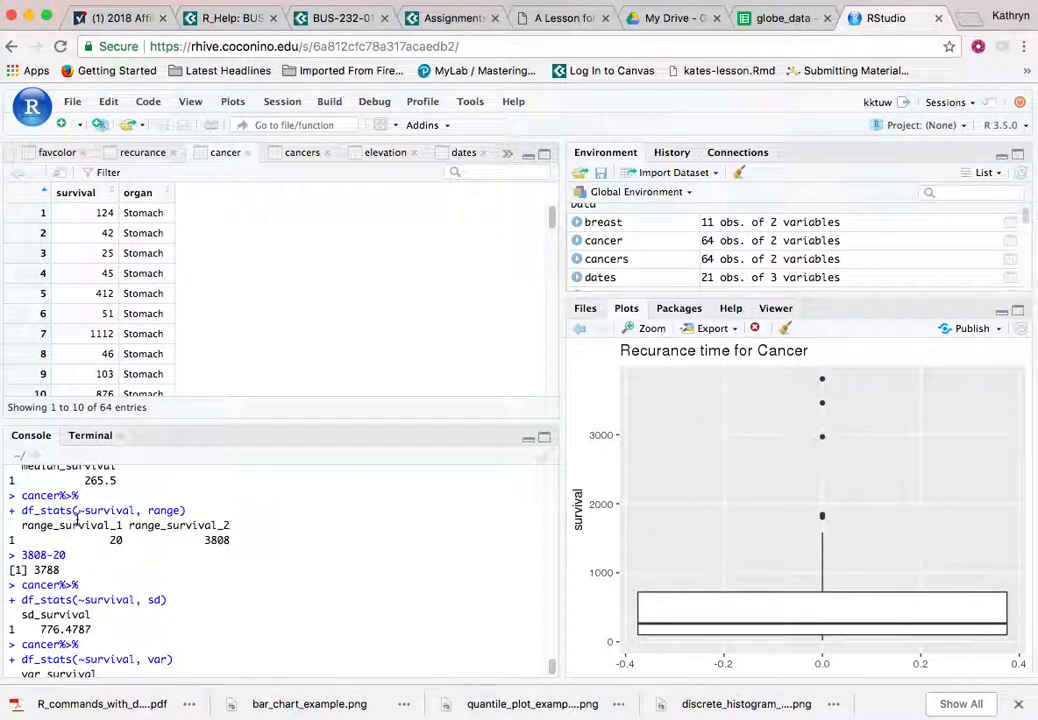
pyautogui.scroll(8, 77, 517)
pyautogui.scroll(1, 75, 520)
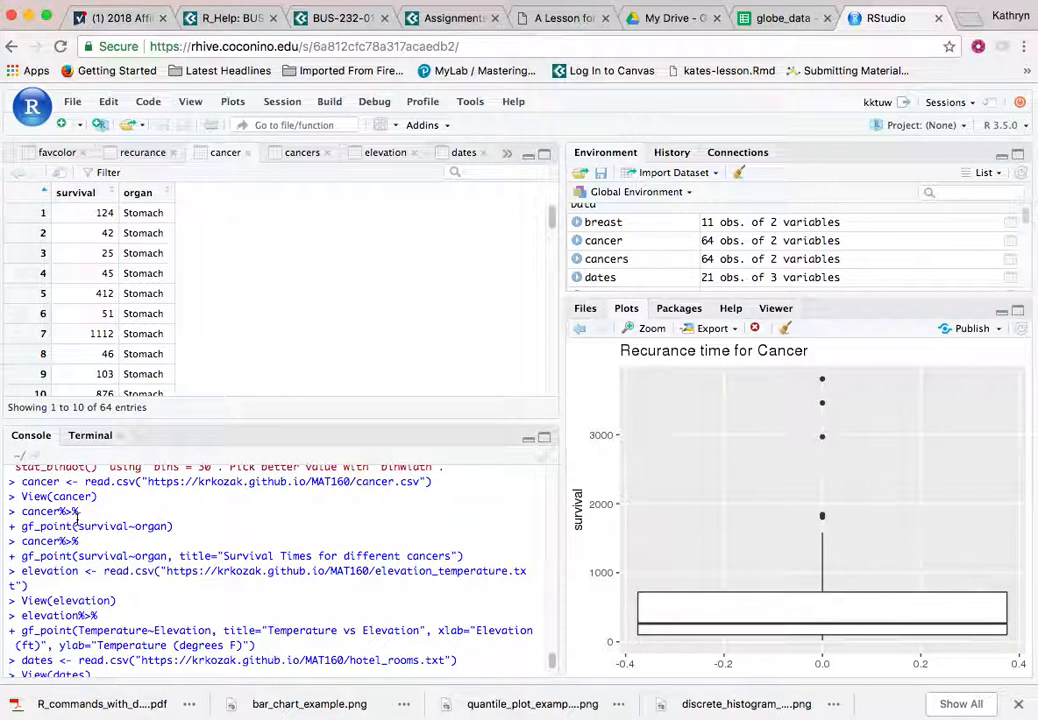
pyautogui.moveTo(20, 482); pyautogui.dragTo(446, 542)
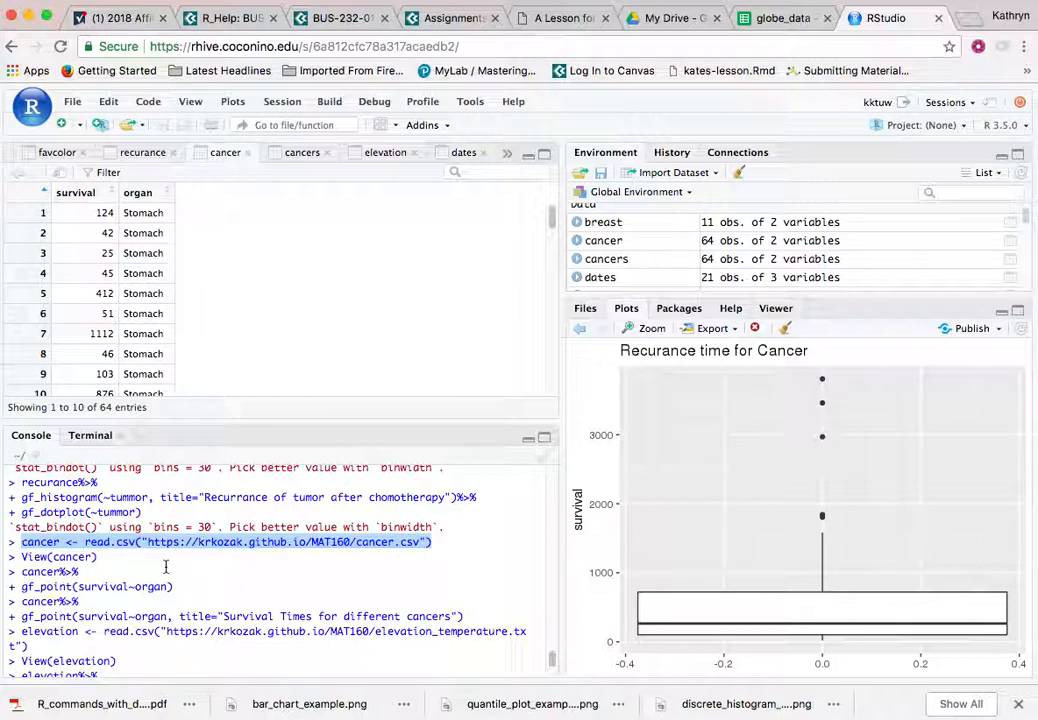
# - At the console prompt, pipe the cancer data frame into a df_stats call with the formula survival~organ
pyautogui.scroll(-10, 150, 567)
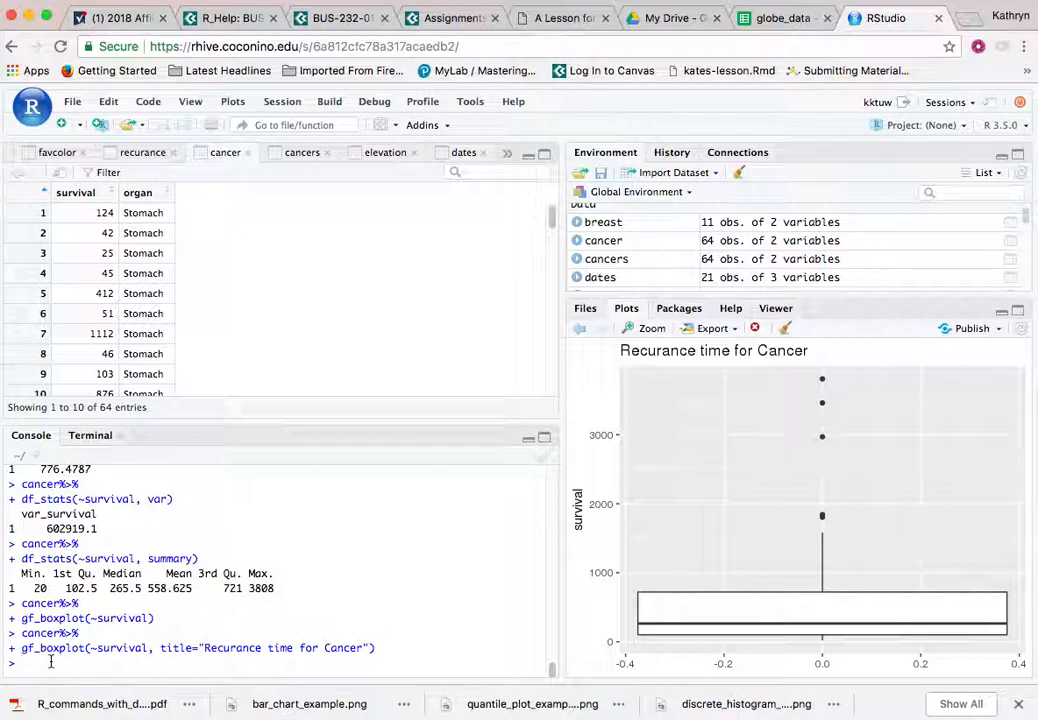
pyautogui.write('cancer%>%')
pyautogui.press('Return')
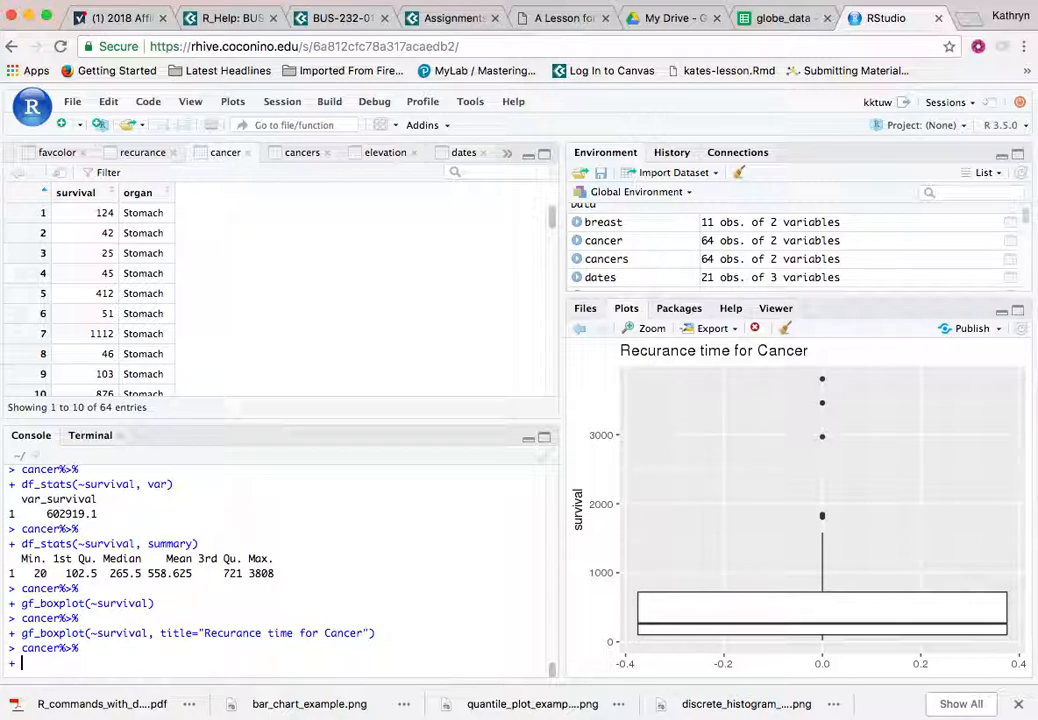
pyautogui.write('df_')
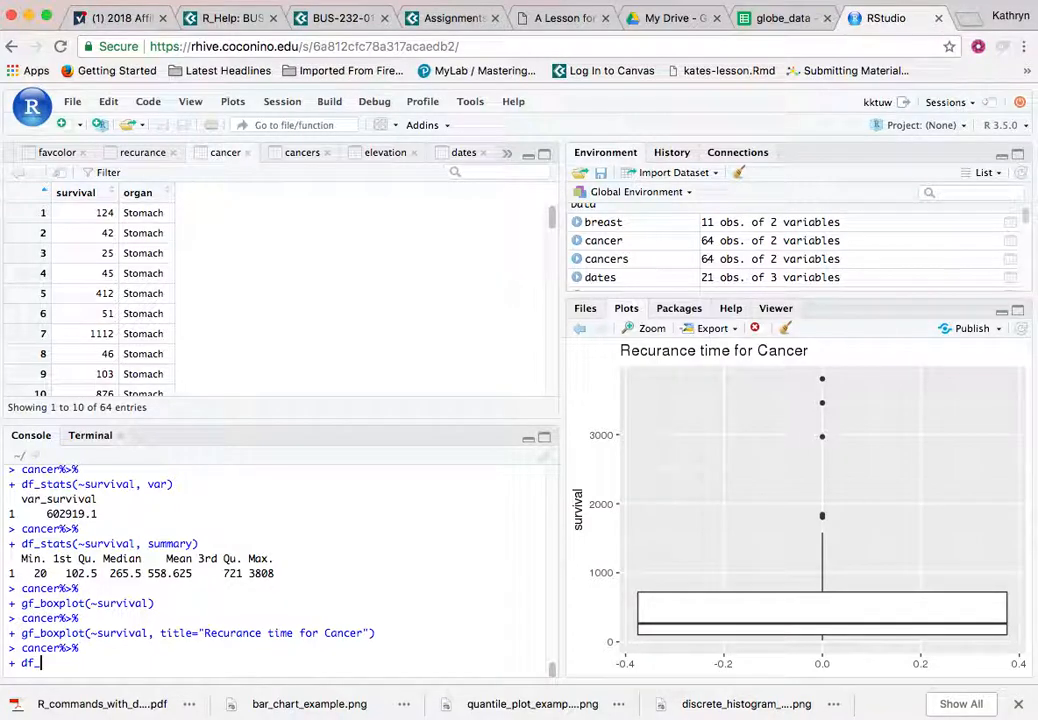
pyautogui.write('sta')
pyautogui.press('Tab')
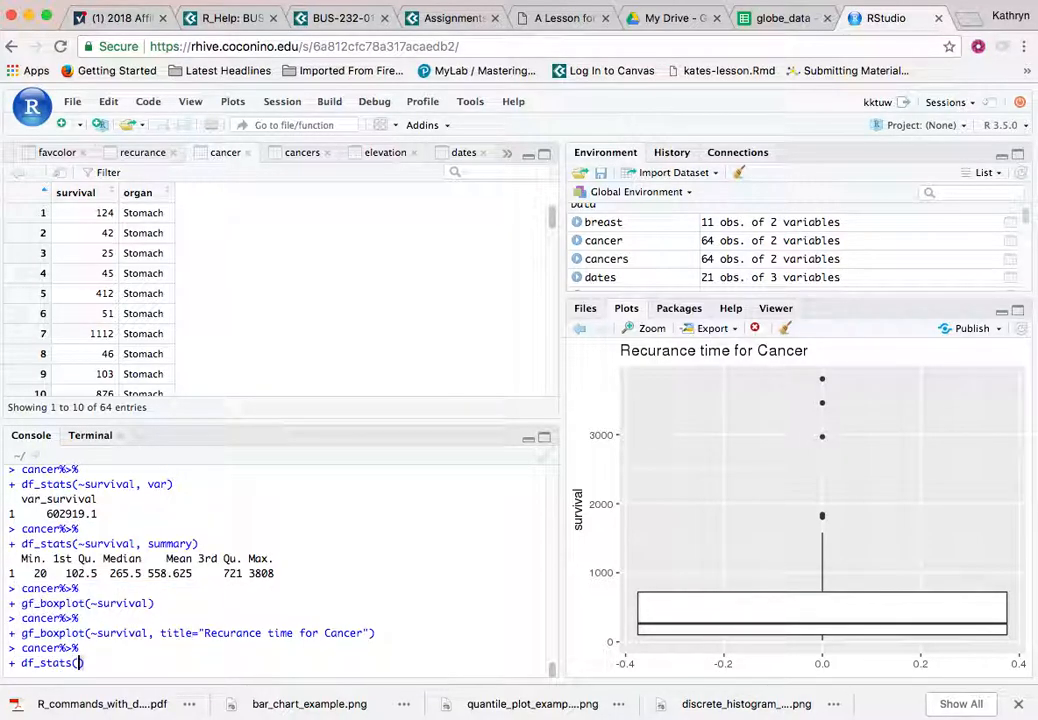
pyautogui.write('survival~organ')
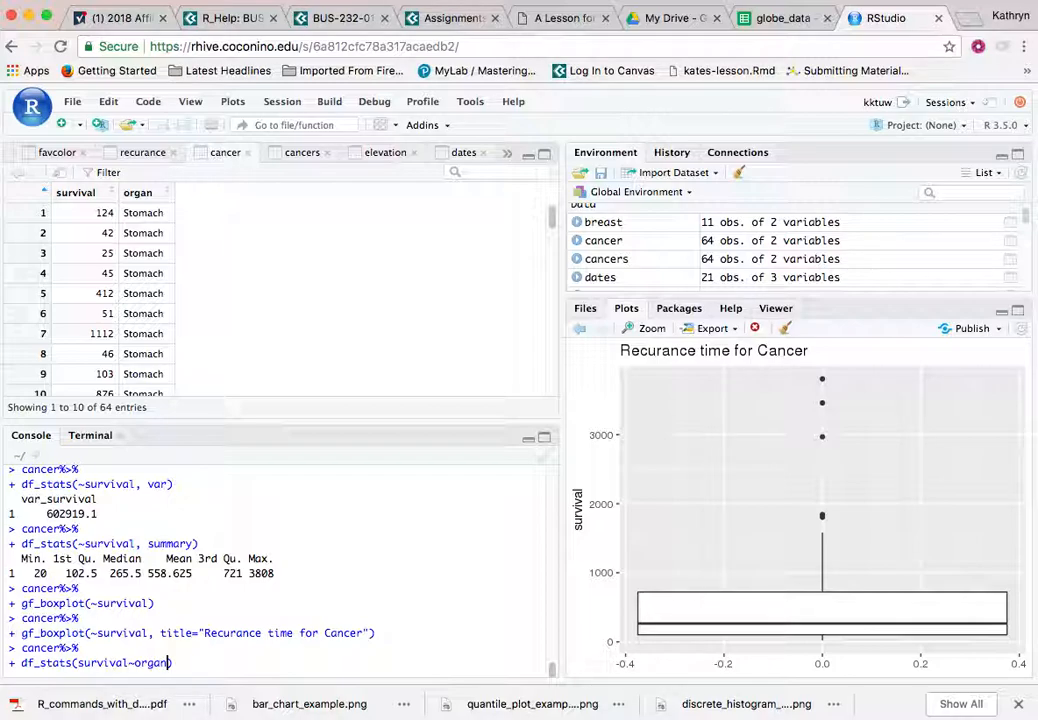
# - Add mean, median and sd as the statistics in the df_stats call and run the command
pyautogui.write(', mean, m')
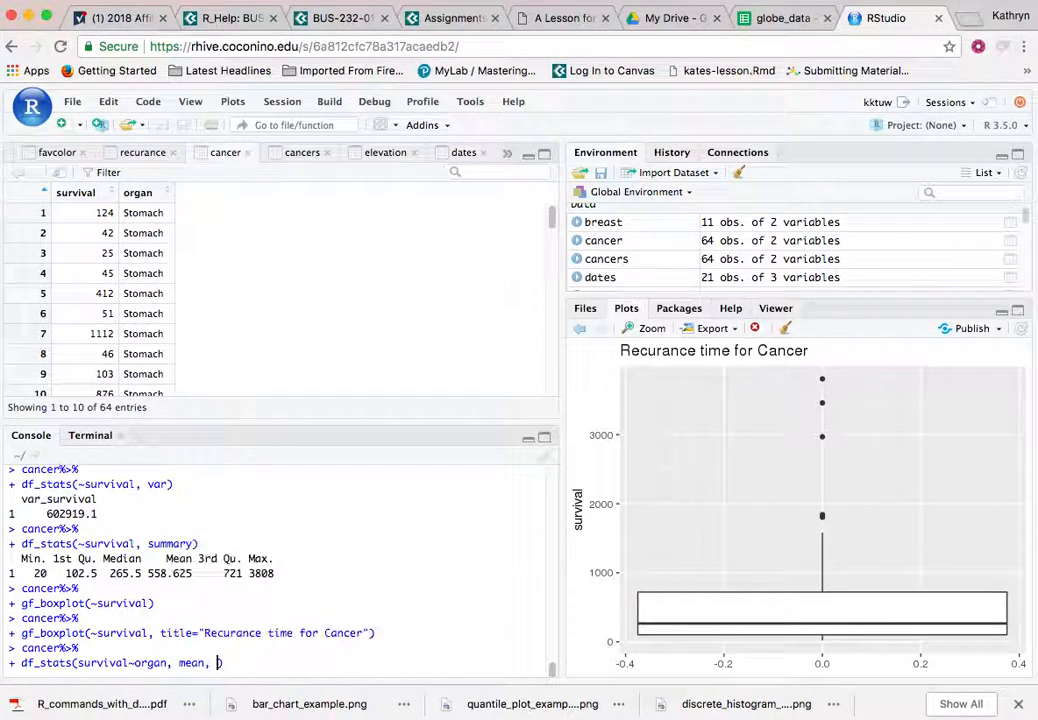
pyautogui.write('edian, sd')
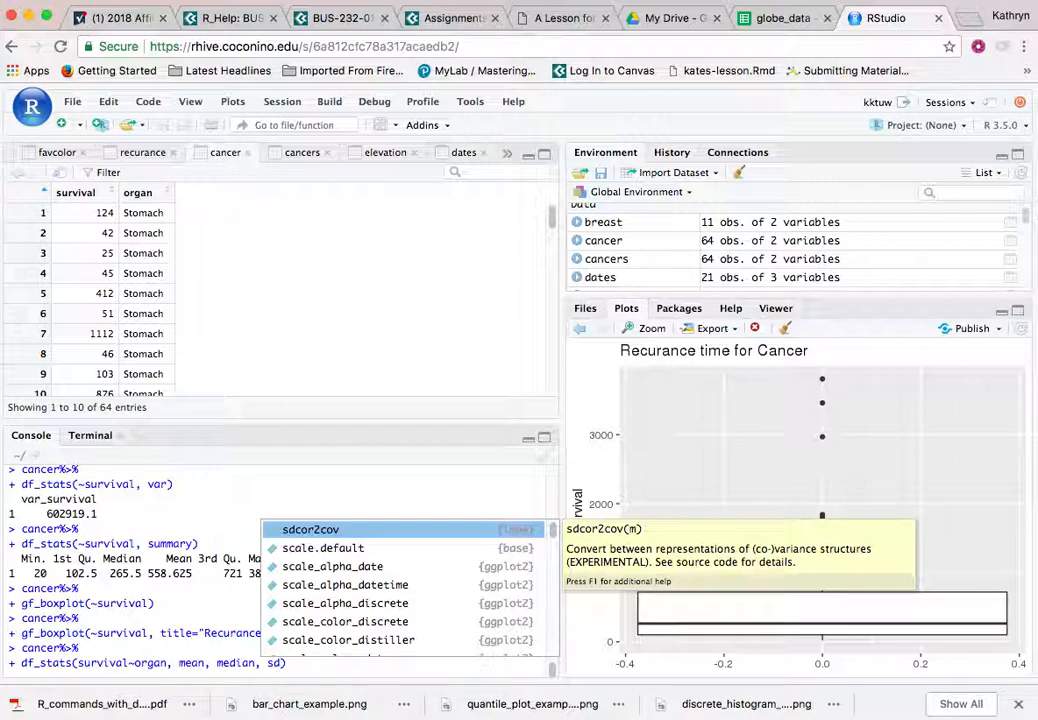
pyautogui.press('Return')
pyautogui.press('BackSpace')
pyautogui.press('BackSpace')
pyautogui.press('BackSpace')
pyautogui.press('BackSpace')
pyautogui.press('BackSpace')
pyautogui.press('BackSpace')
pyautogui.press('BackSpace')
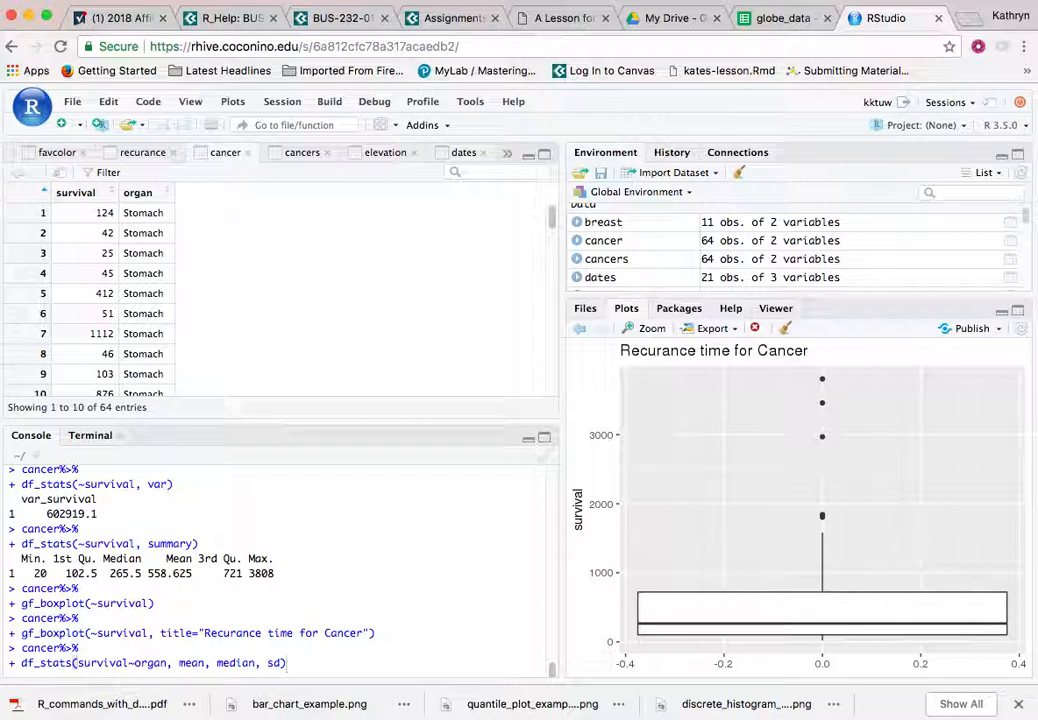
pyautogui.press('Return')
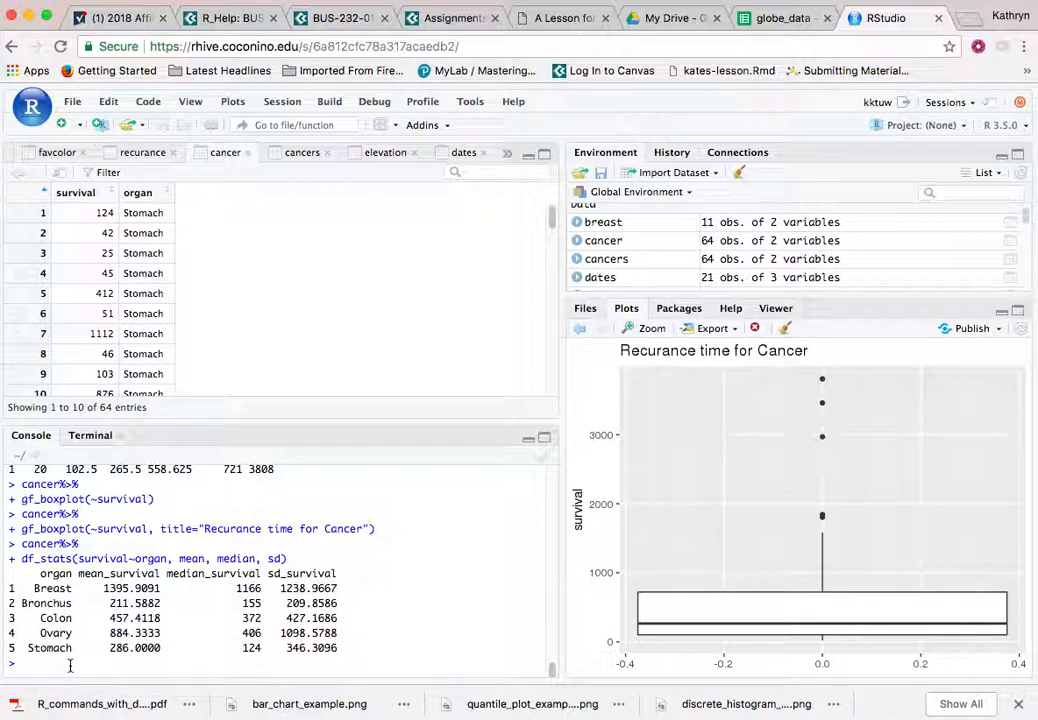
# - Pipe the cancer data frame into a gf_boxplot call with the formula survival~organ and a title argument
pyautogui.write('cancer')
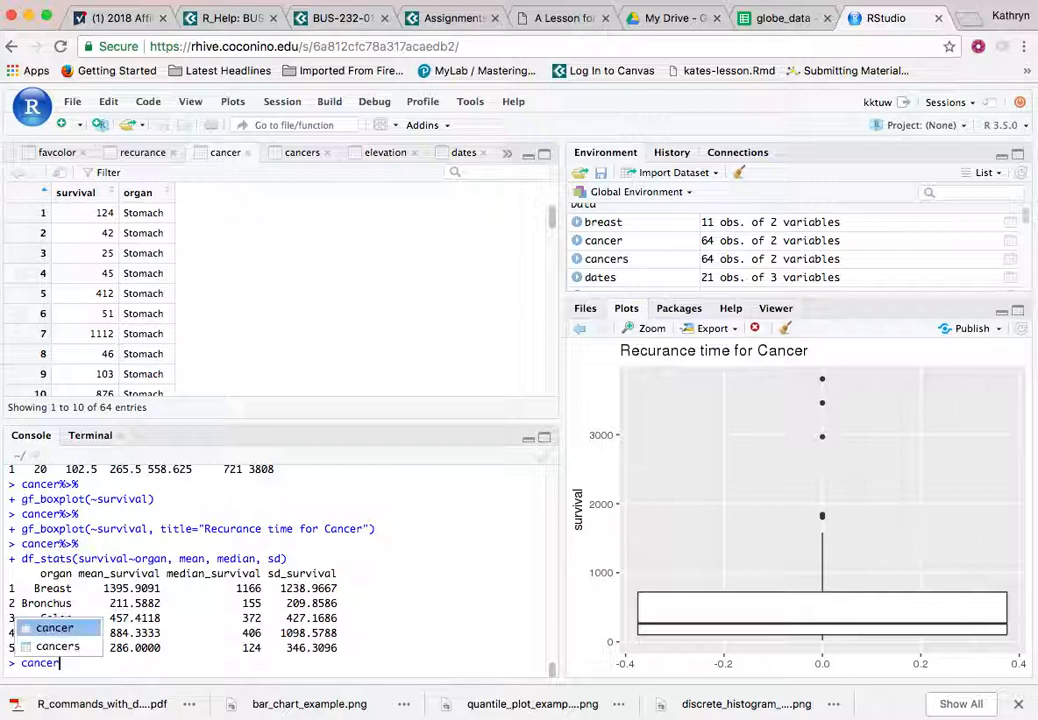
pyautogui.write('%>%')
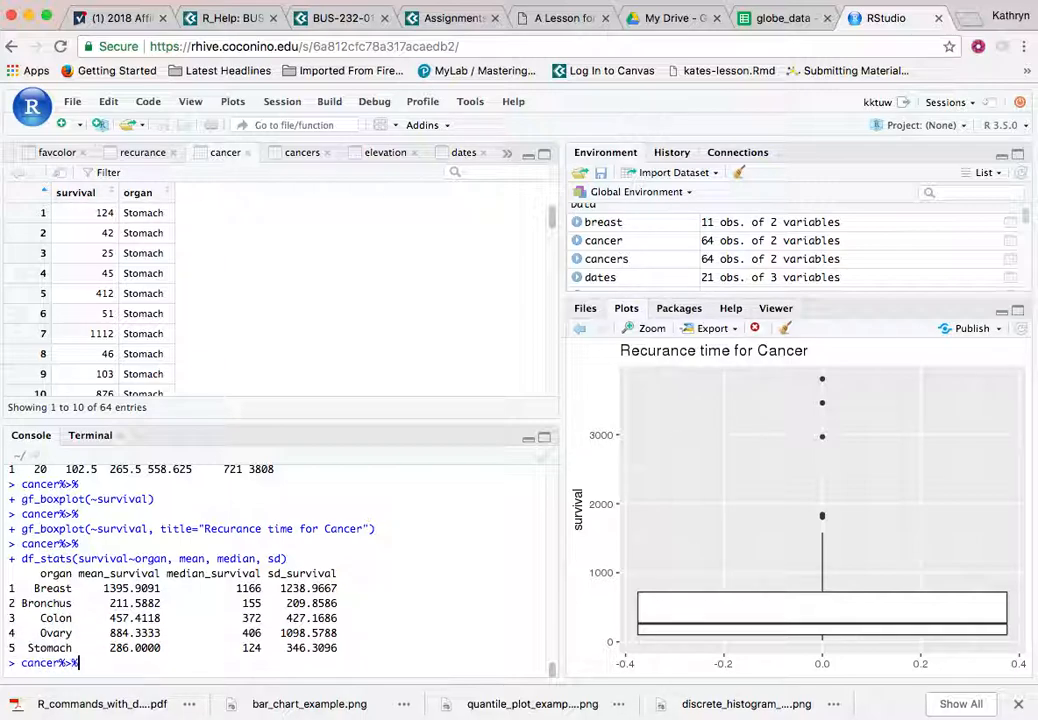
pyautogui.press('Return')
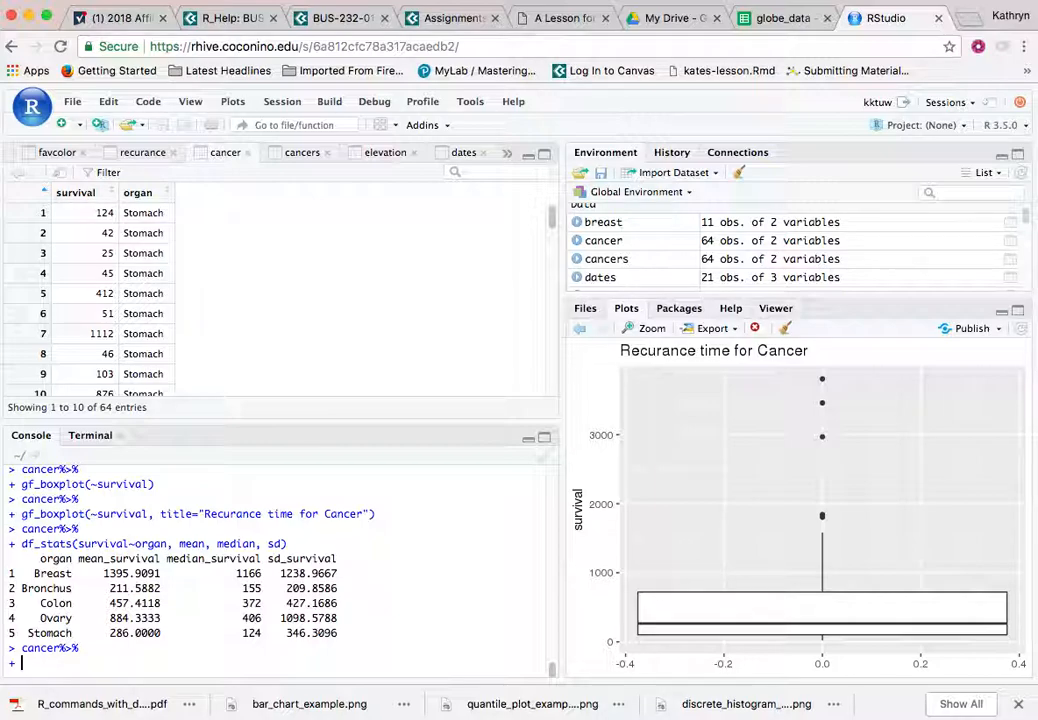
pyautogui.write('f_boxplot')
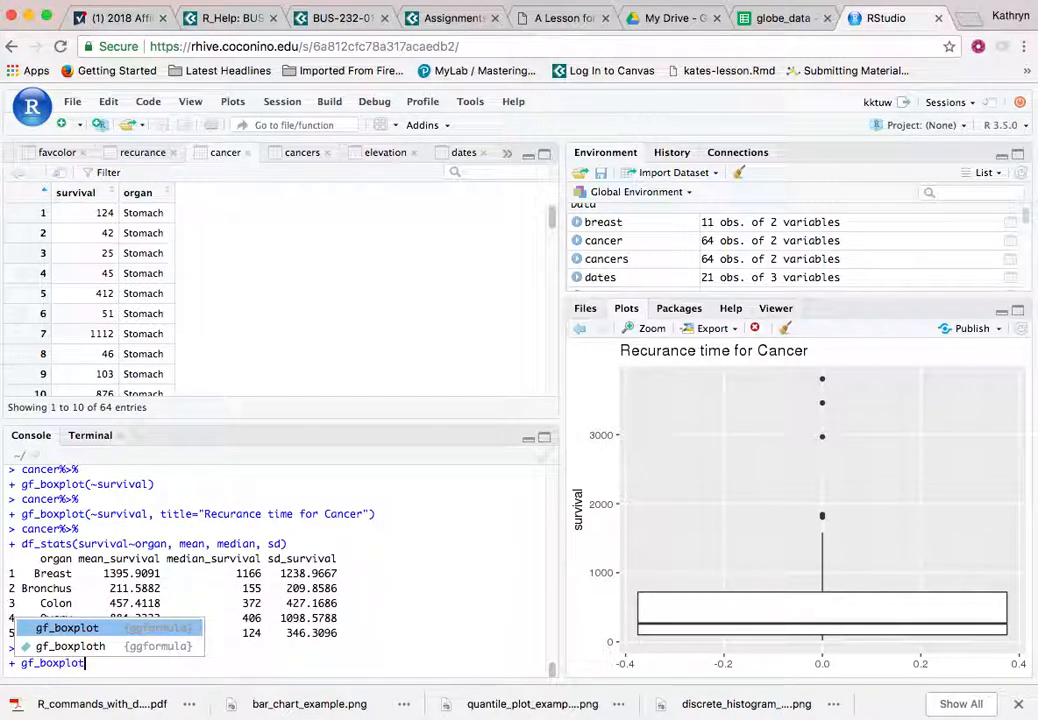
pyautogui.press('Tab')
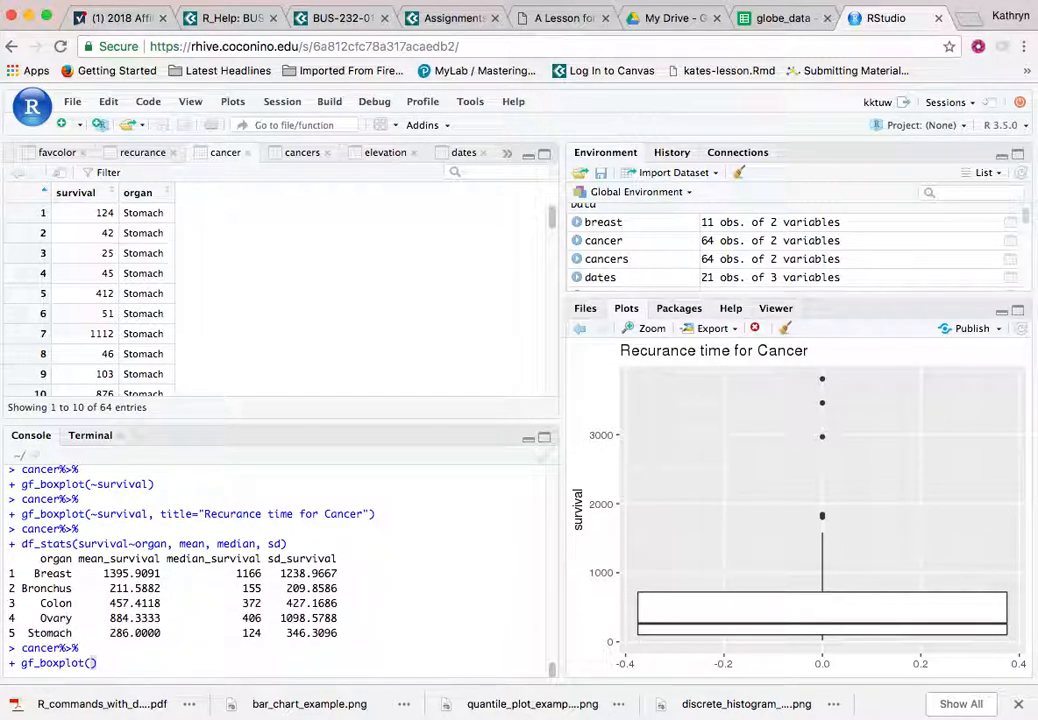
pyautogui.write('survu')
pyautogui.write('val~organ, title')
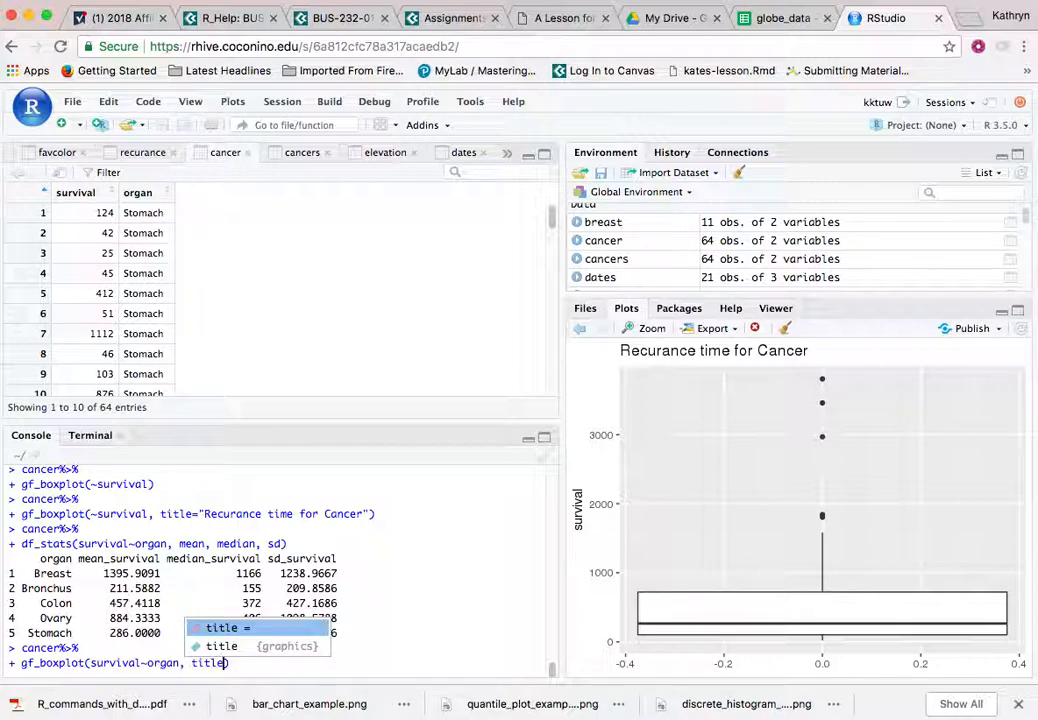
# - Set the boxplot title to "Survial time since cheomotherapy for different cancers" and run the command
pyautogui.write('="')
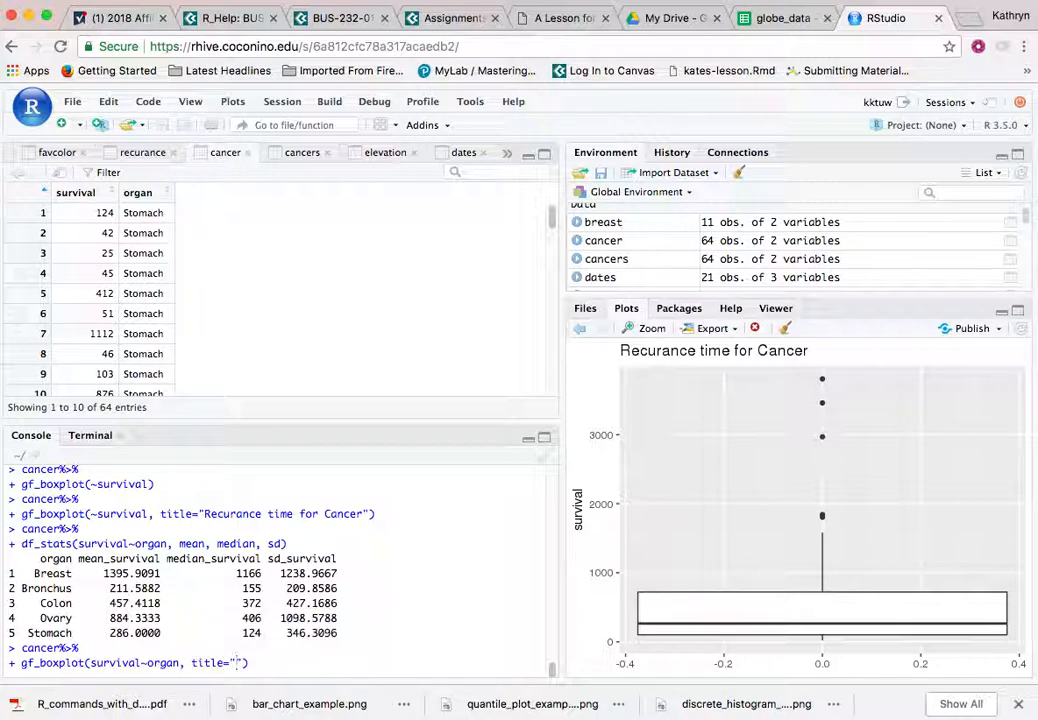
pyautogui.write('Survial v')
pyautogui.press('BackSpace')
pyautogui.write('time since ')
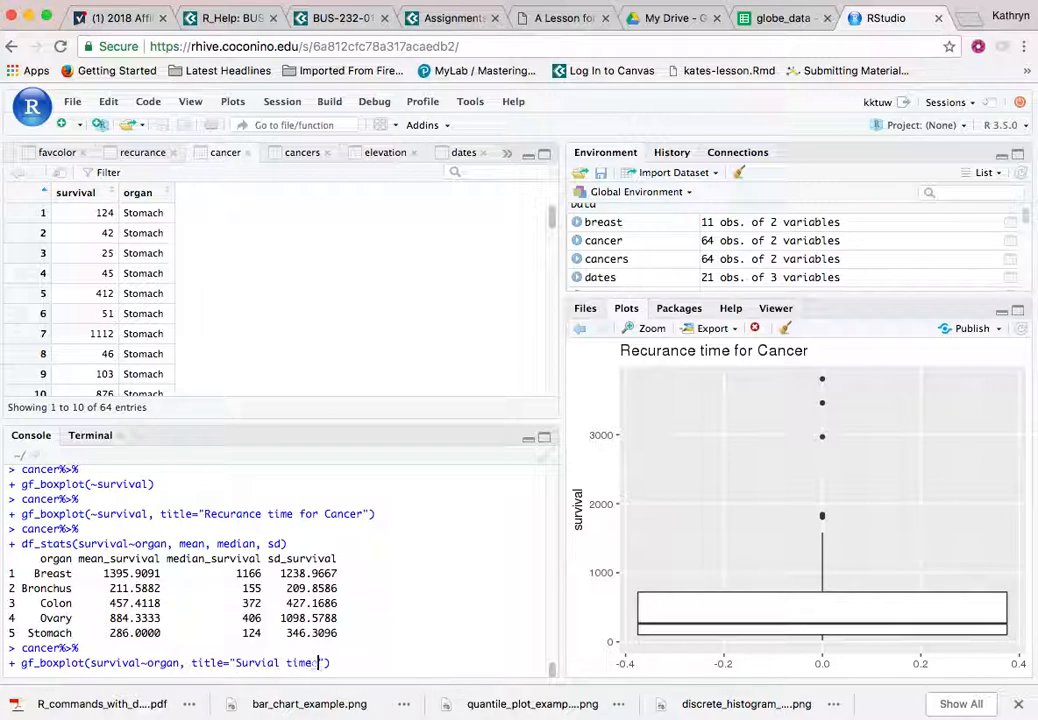
pyautogui.write('cheomotherapy')
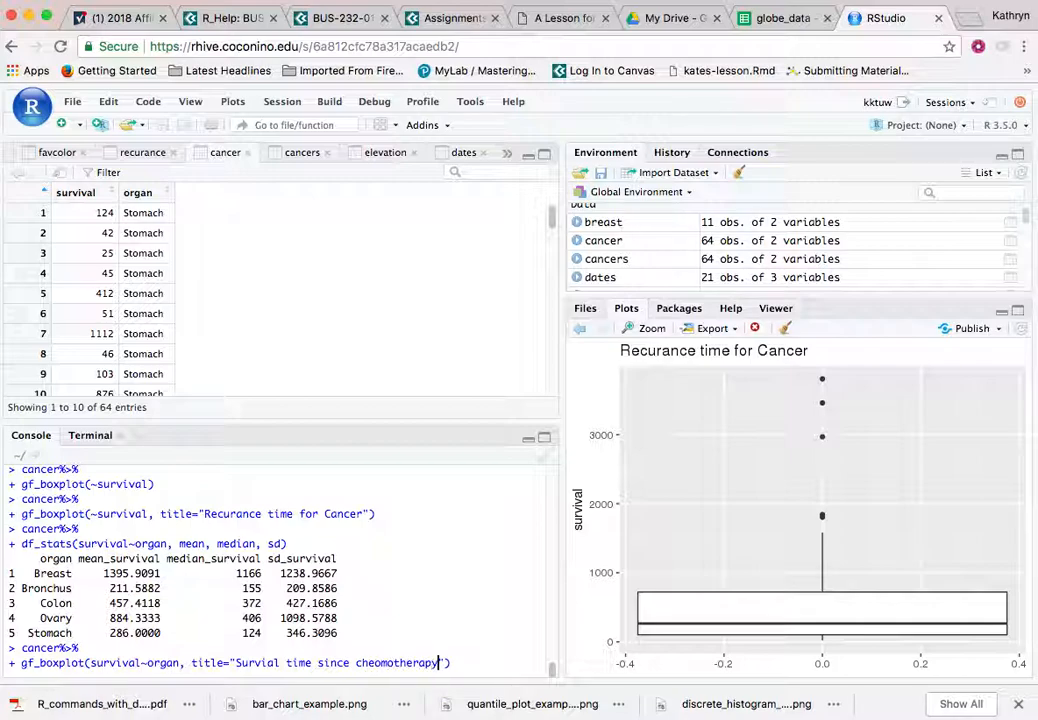
pyautogui.write(' for different cancers')
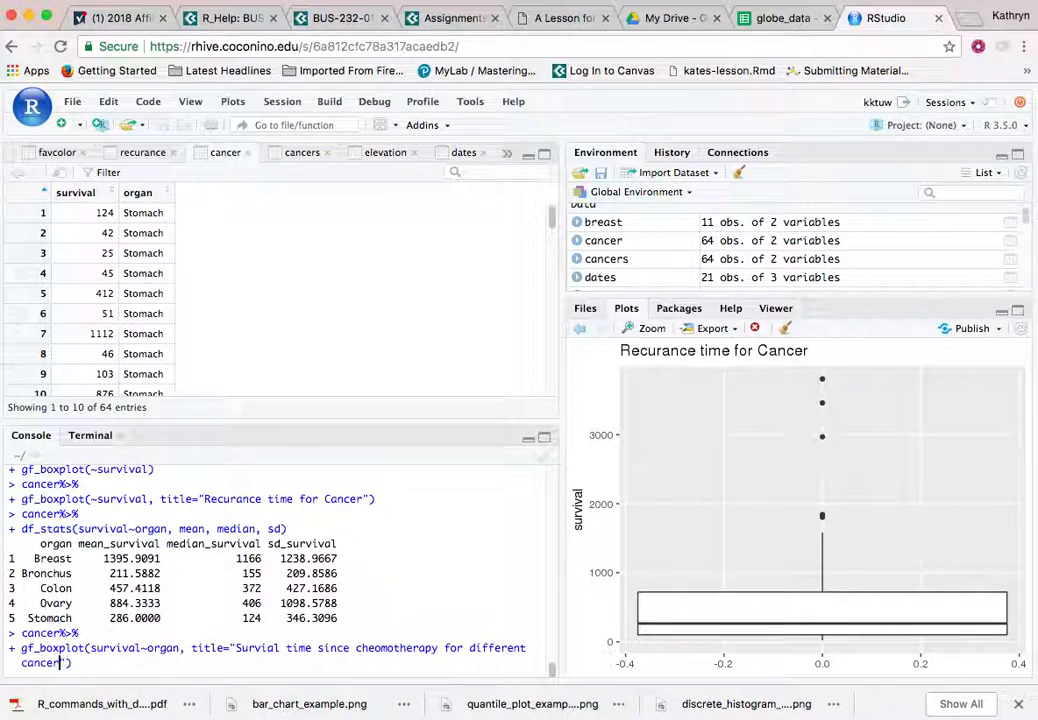
pyautogui.press('Return')
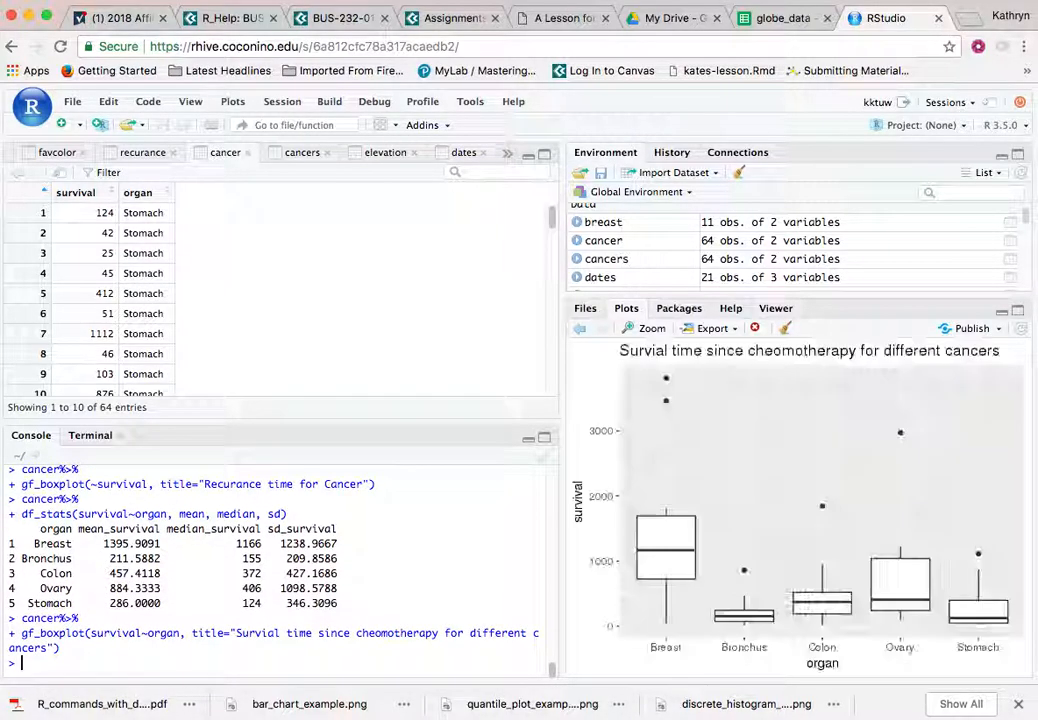